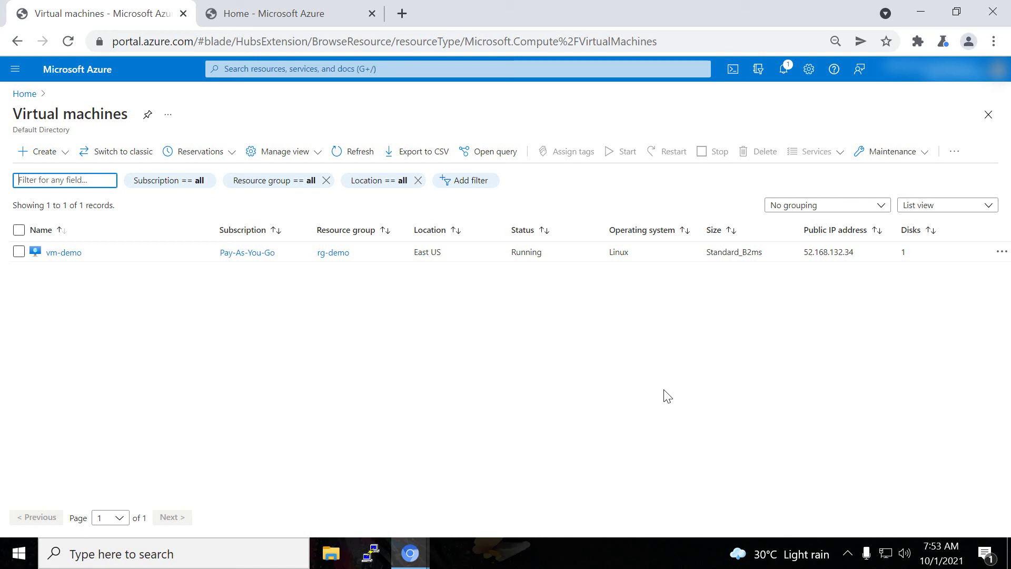
- Open the rg-demo resource group from the list of resource groups to examine the resources it contains
left_click(61, 254)
left_click(12, 71)
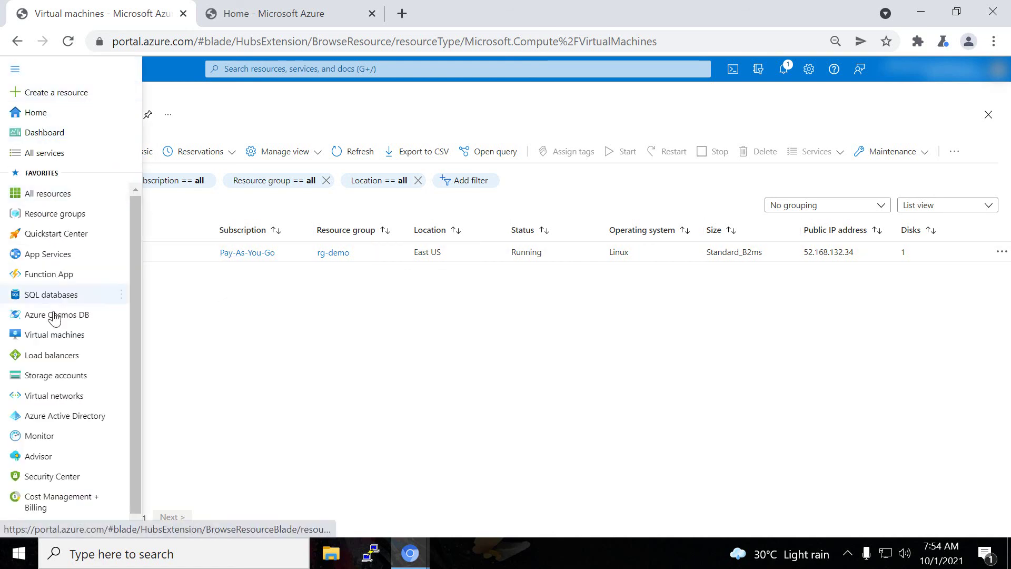
left_click(67, 219)
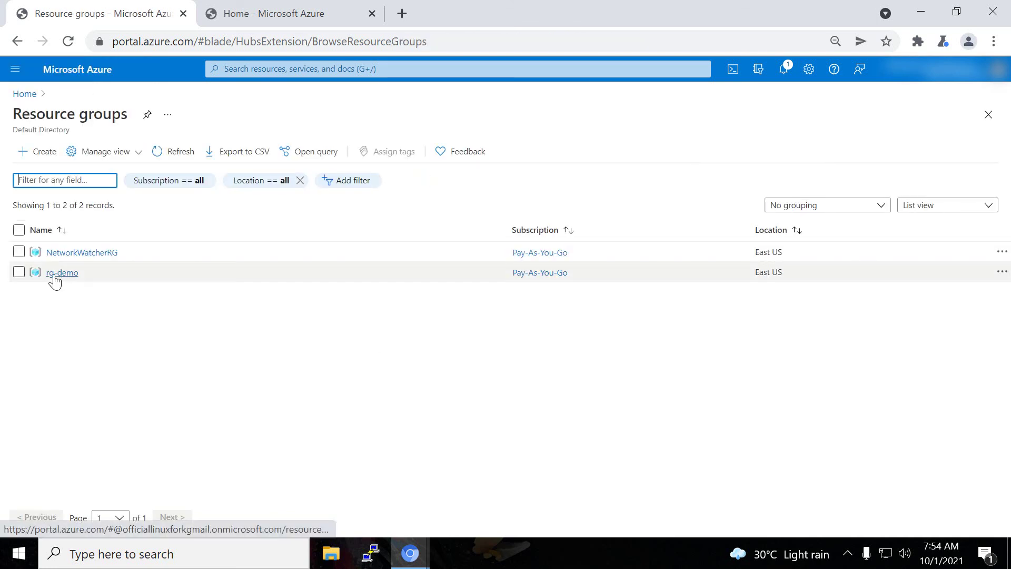
left_click(56, 273)
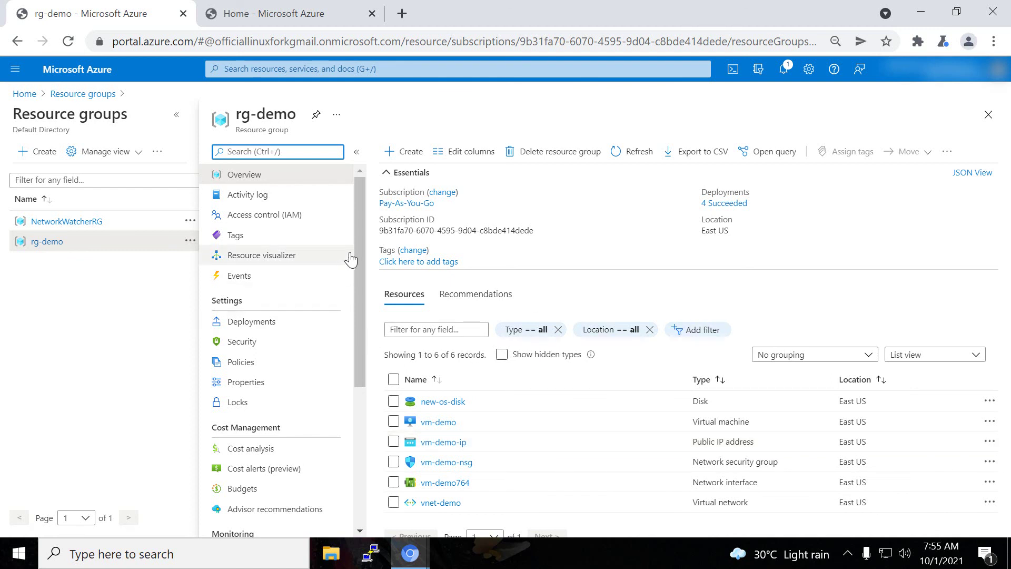
- Create a resource group named rg-test in the Pay-As-You-Go subscription and the East US region
left_click(31, 153)
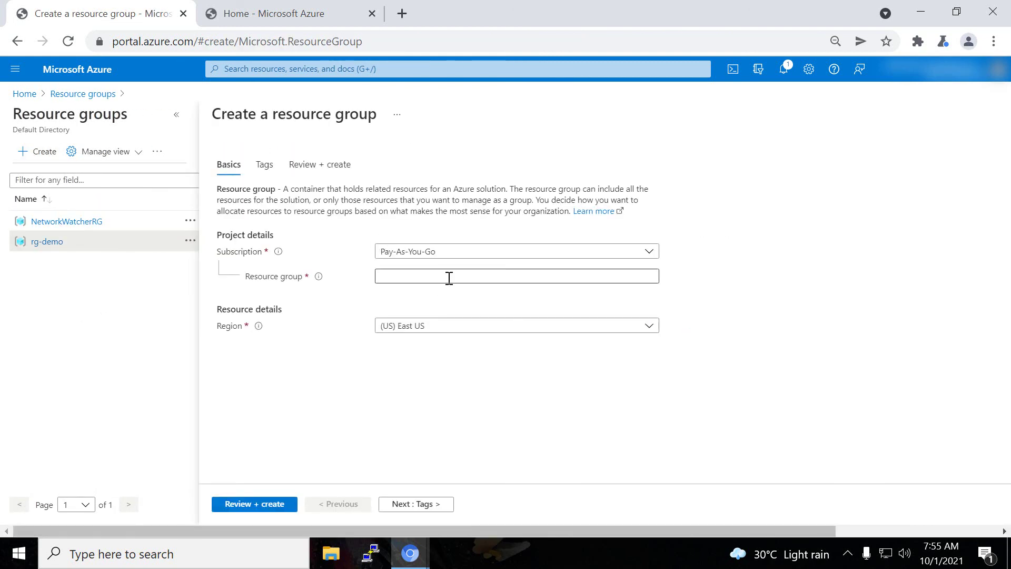
left_click(449, 278)
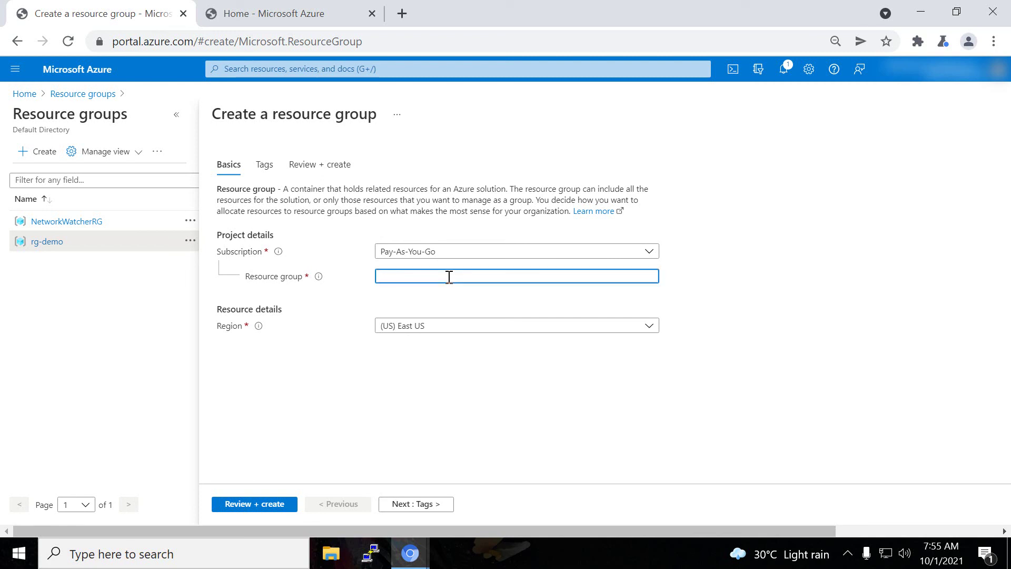
type("rg-test")
left_click(248, 507)
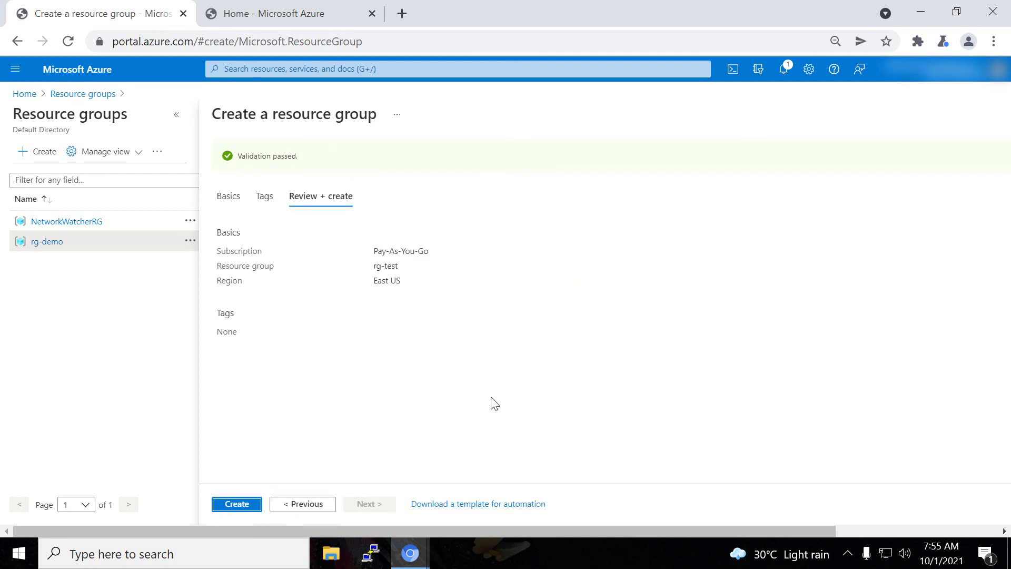
left_click(235, 504)
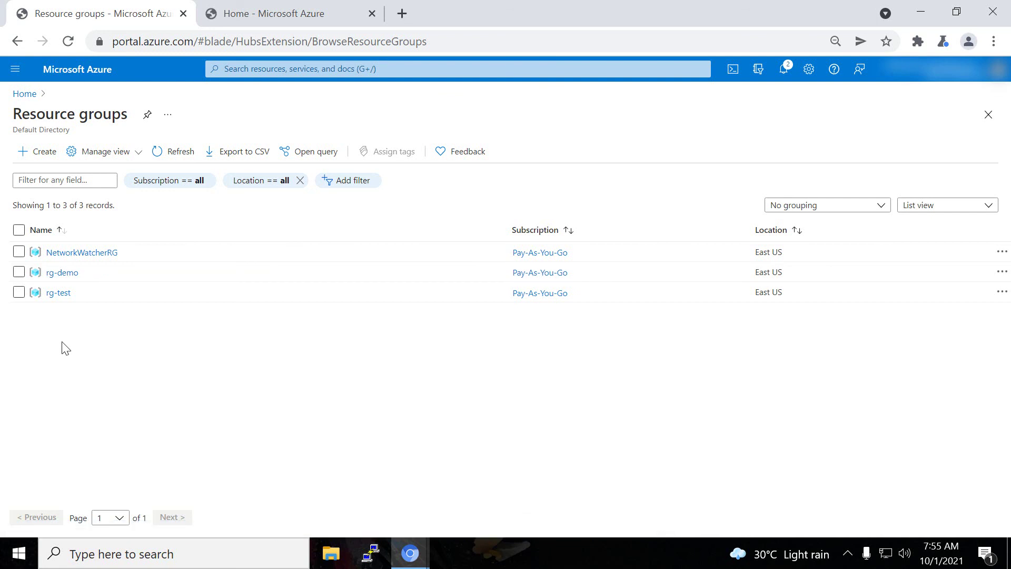
- Select all resources in rg-demo with hidden types shown, and start moving them to another resource group
left_click(63, 273)
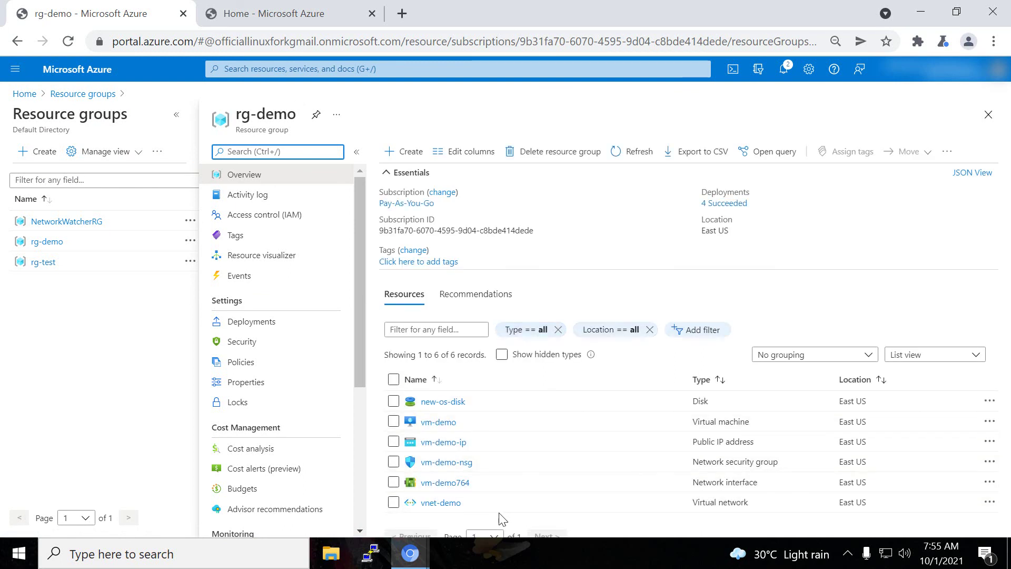
left_click(502, 355)
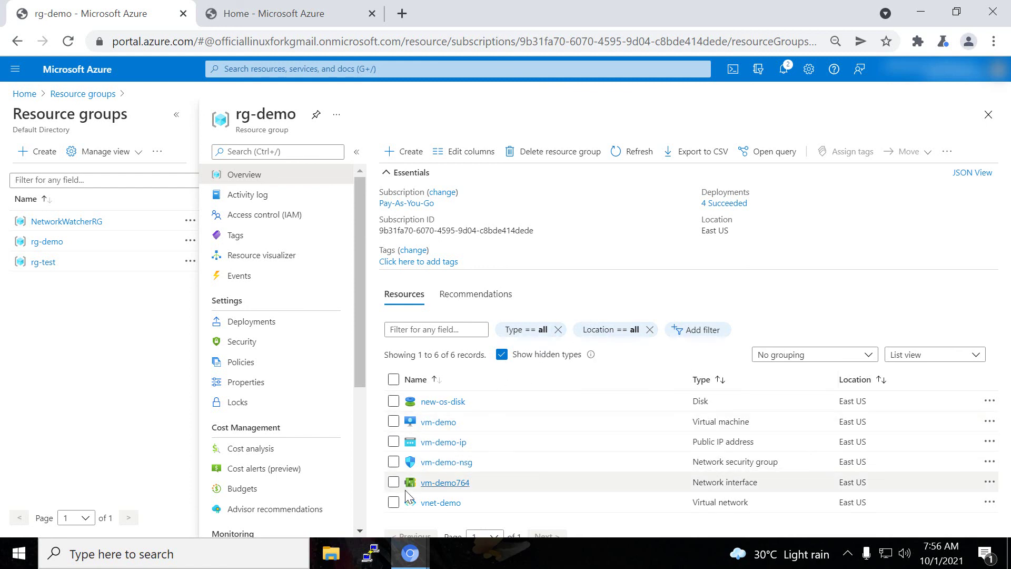
left_click(394, 379)
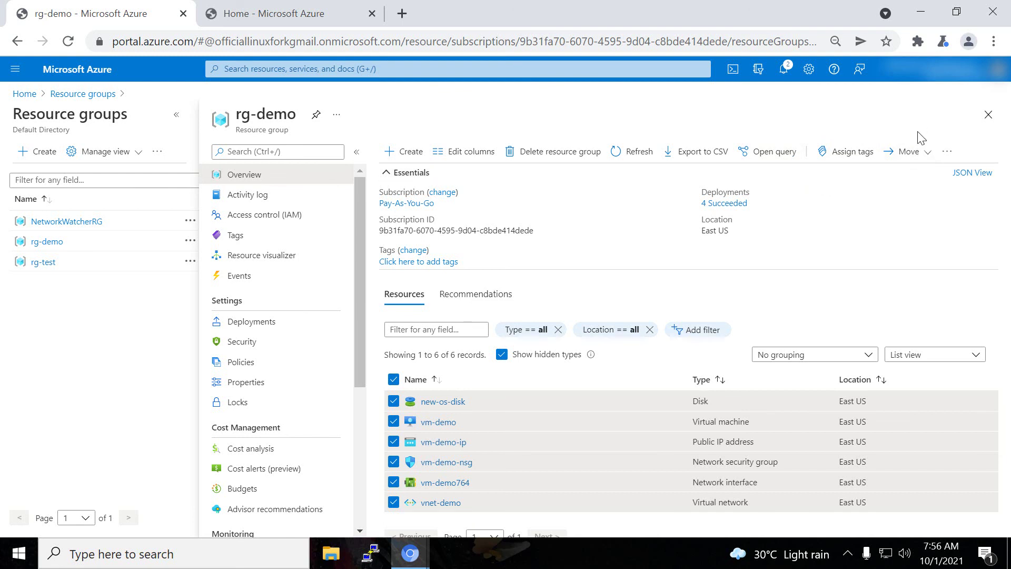
left_click(916, 158)
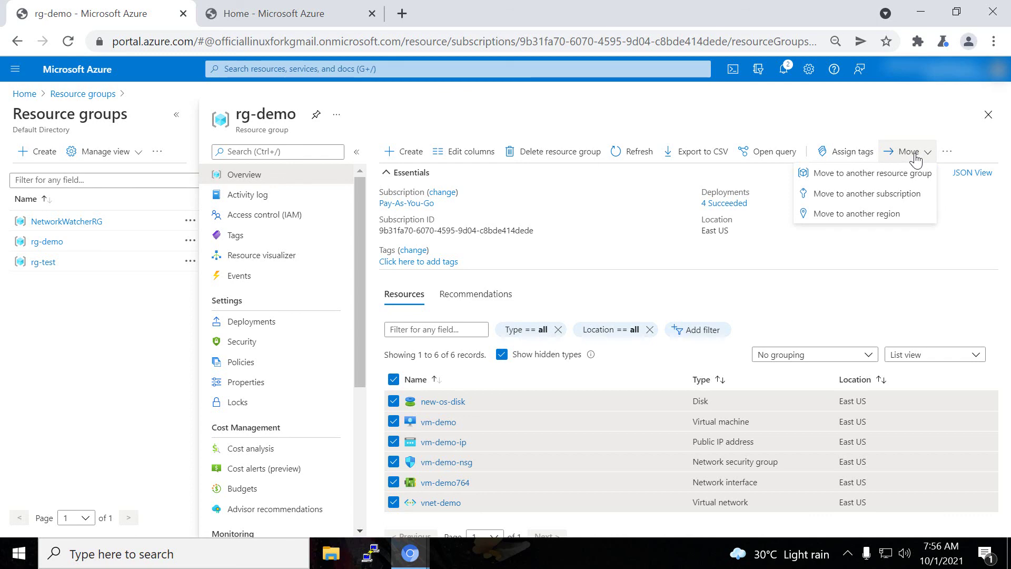
key("ctrl+plus")
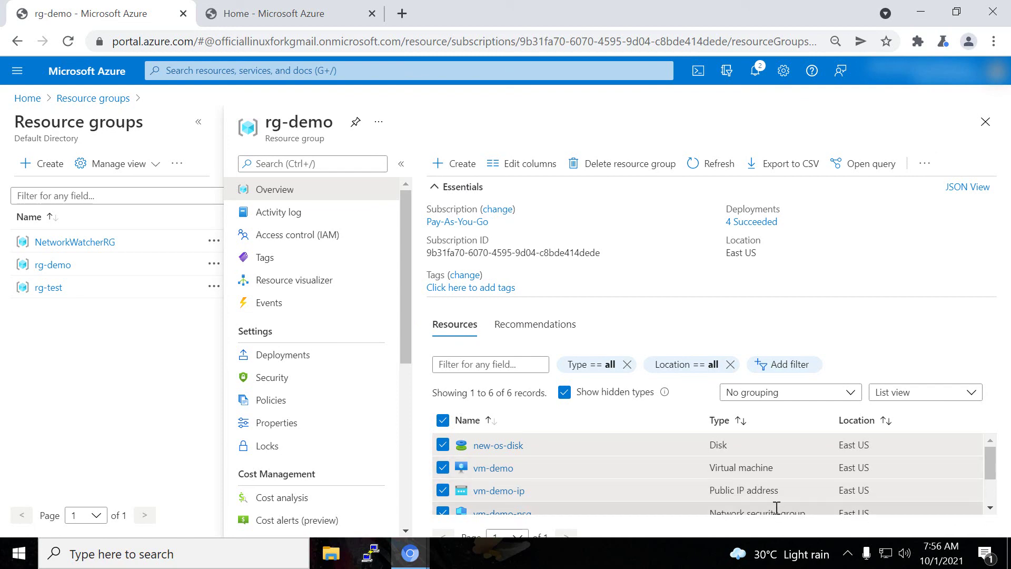
key("ctrl+minus")
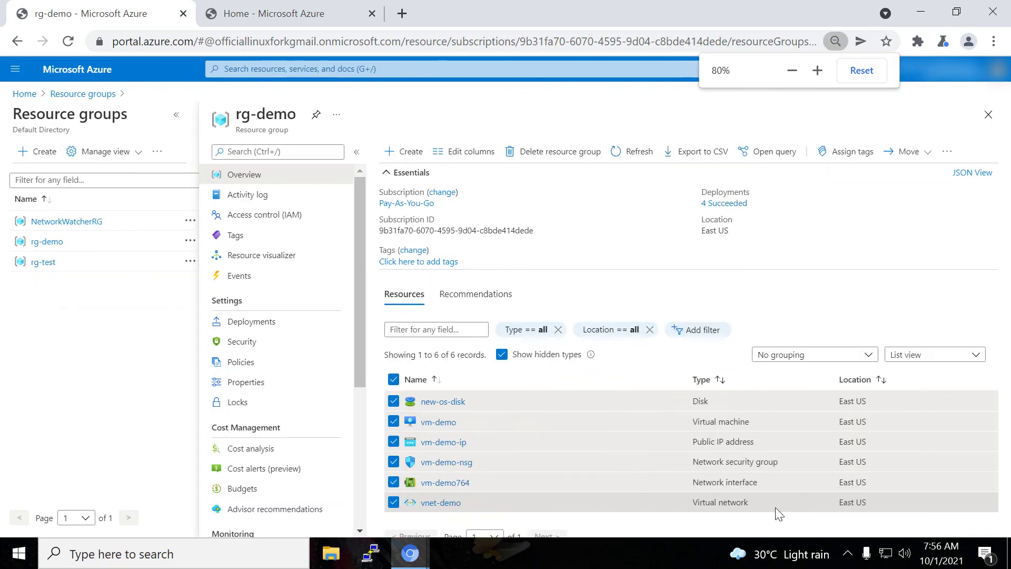
left_click(917, 159)
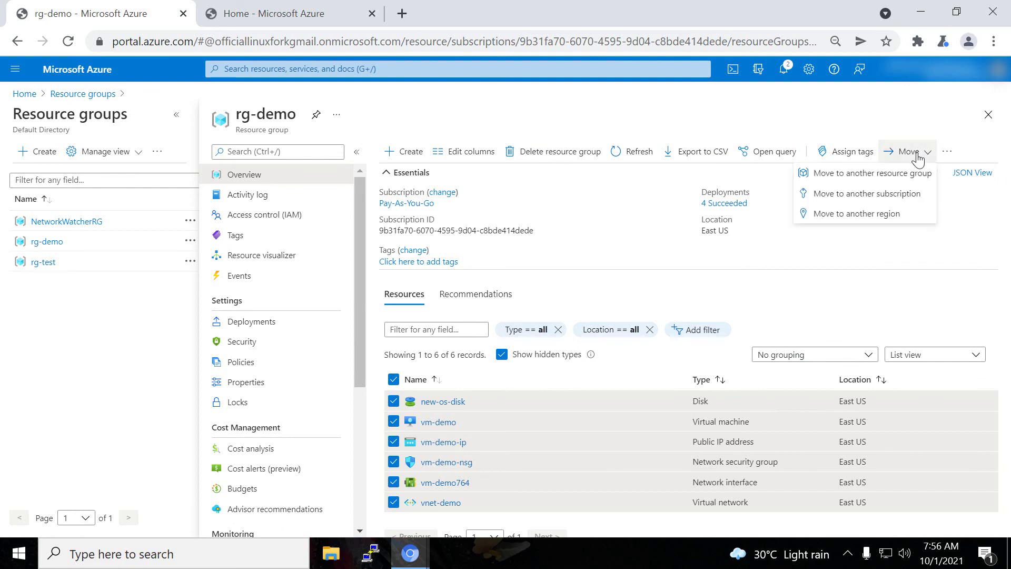
left_click(846, 175)
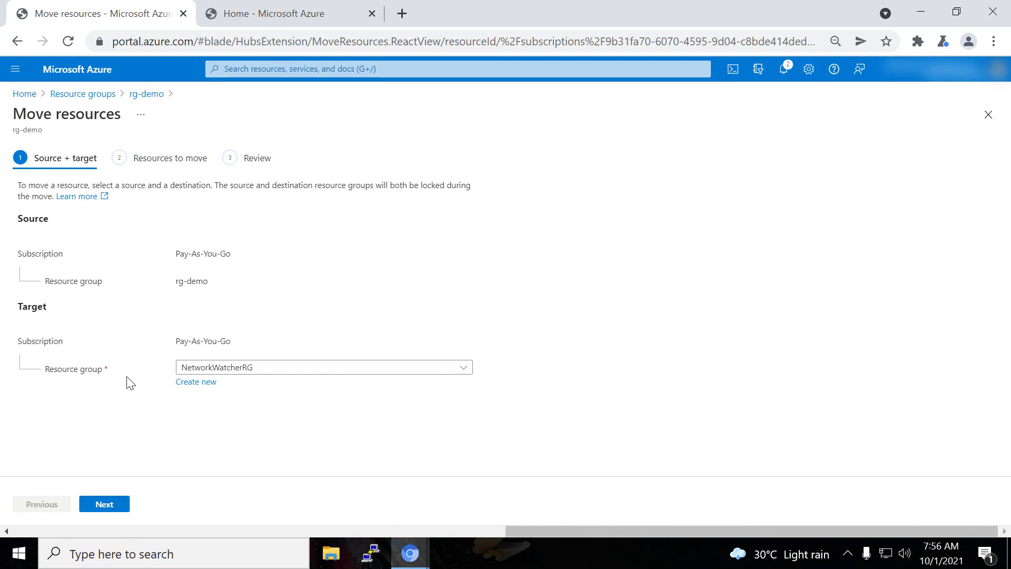
- Set rg-test as the target resource group, acknowledge the resource ID notice and move the selected resources
left_click(301, 375)
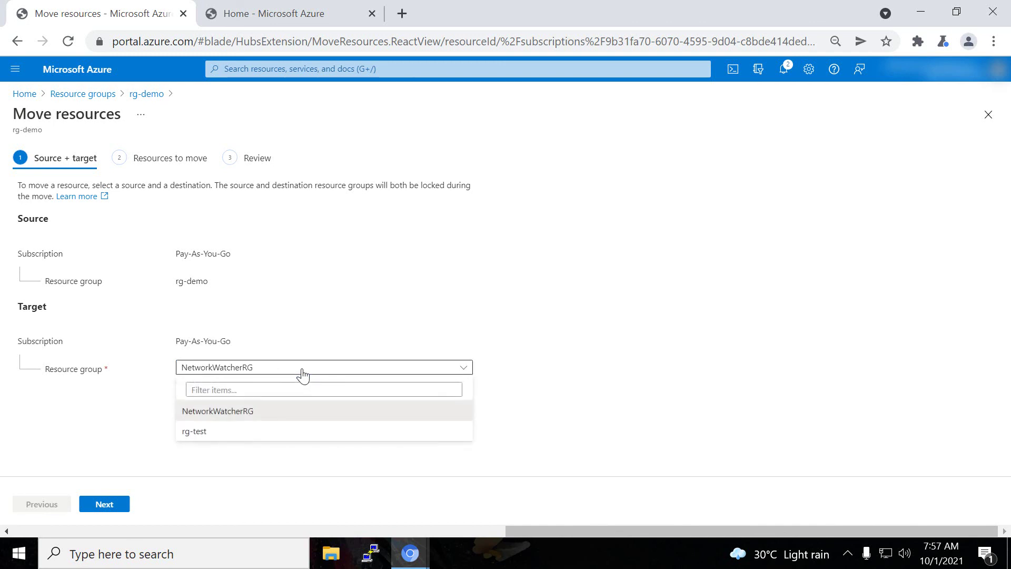
left_click(189, 434)
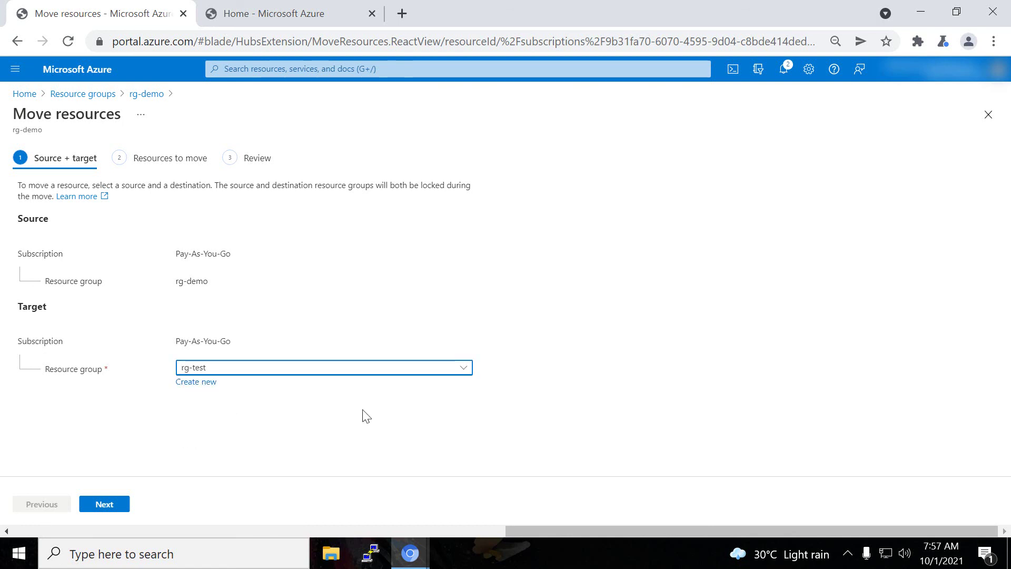
left_click(105, 505)
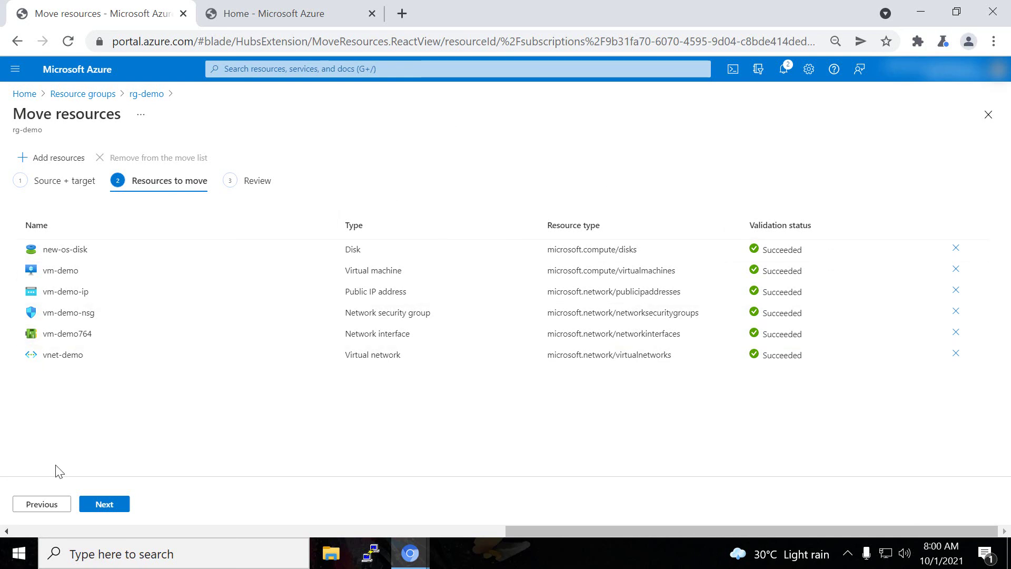
left_click(111, 507)
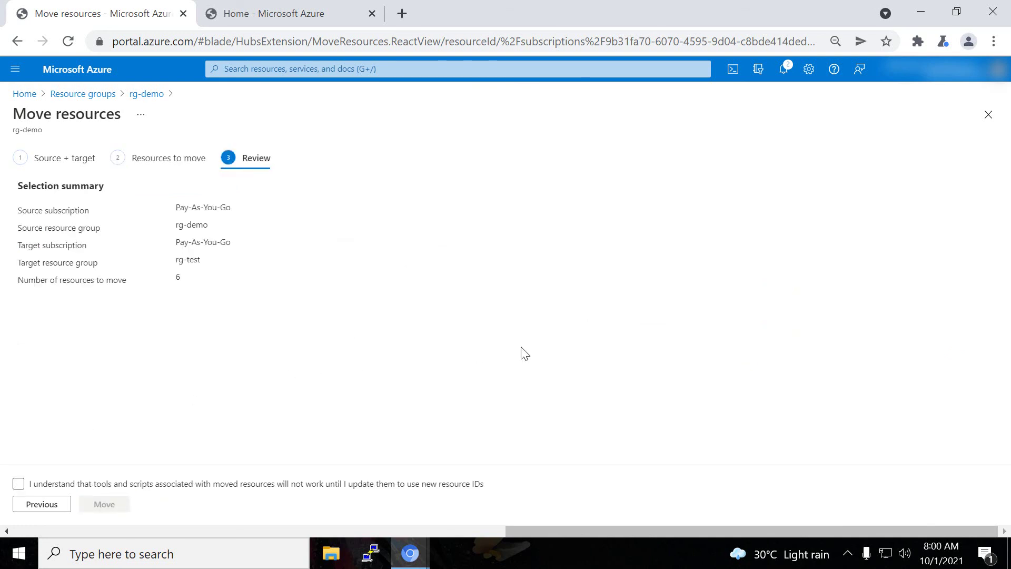
left_click(19, 484)
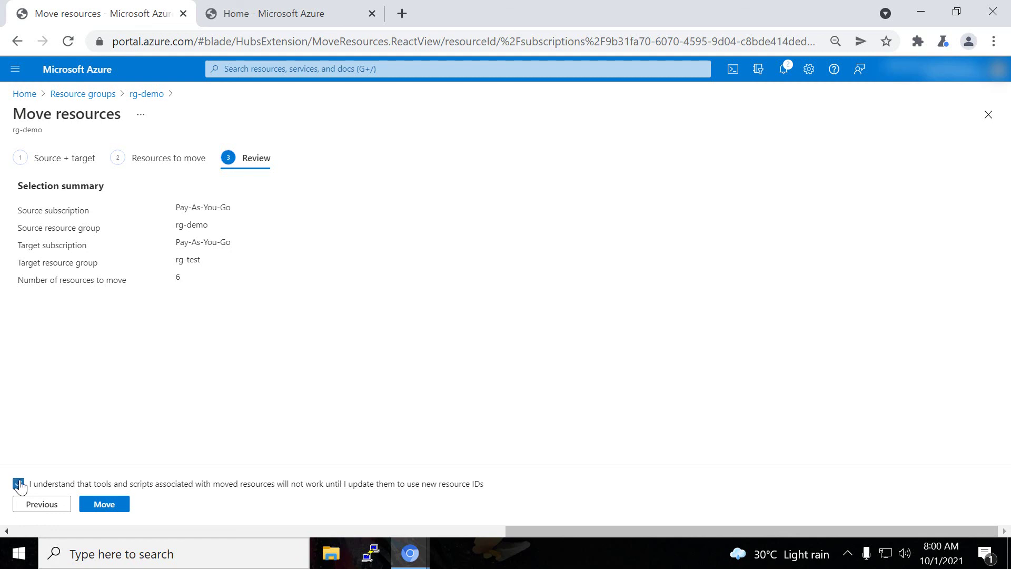
left_click(105, 505)
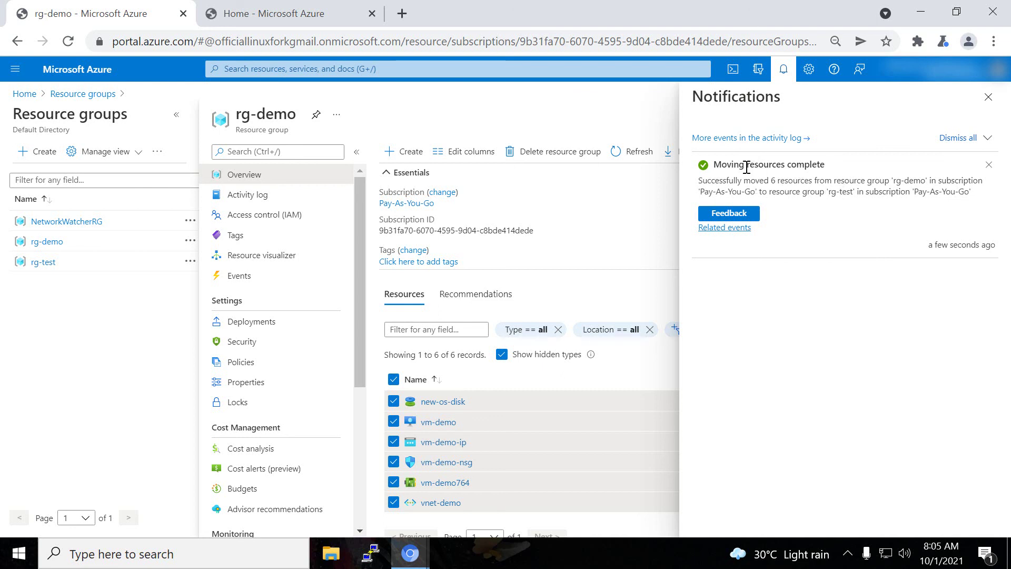
- Refresh the rg-demo resource list and open rg-test to check where the moved resources are
left_click(989, 97)
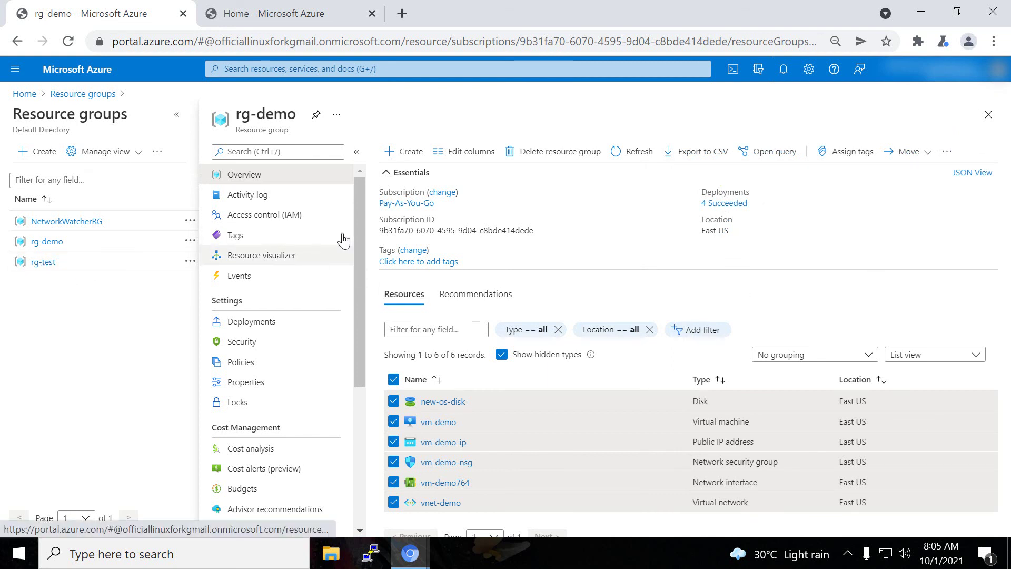
left_click(635, 151)
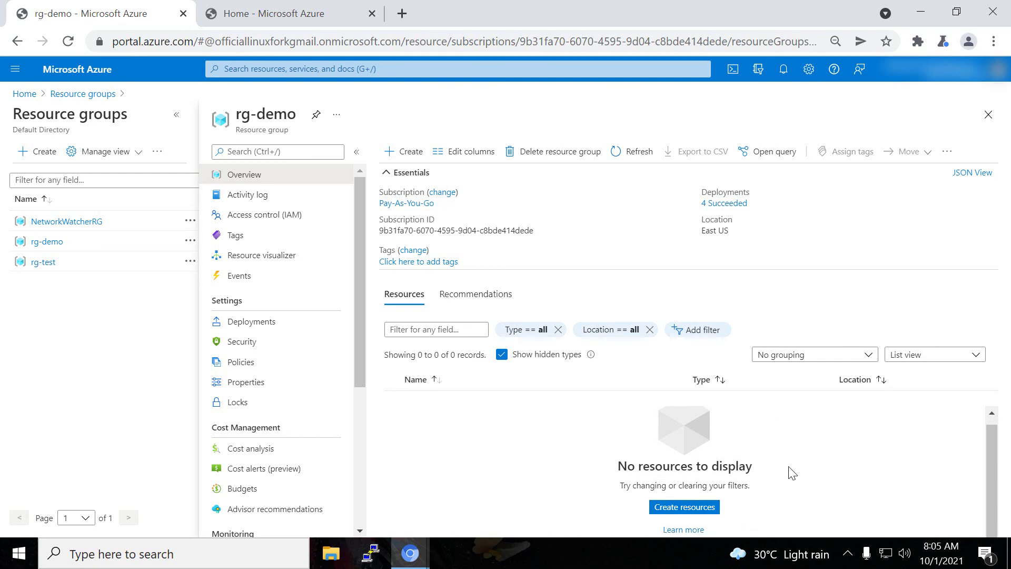
left_click(37, 263)
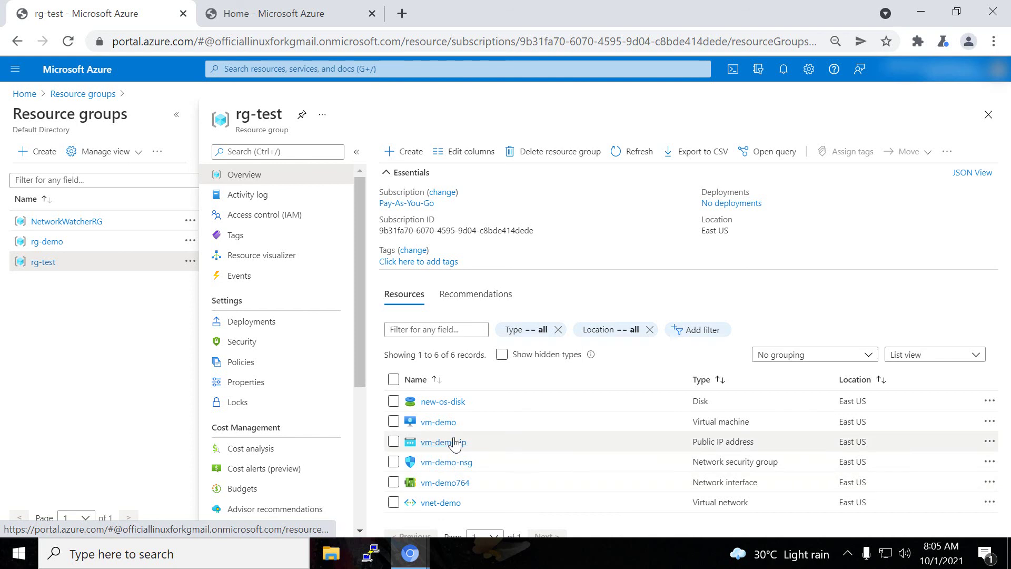
- Open the vm-demo virtual machine in rg-test and copy its public IP address
left_click(441, 422)
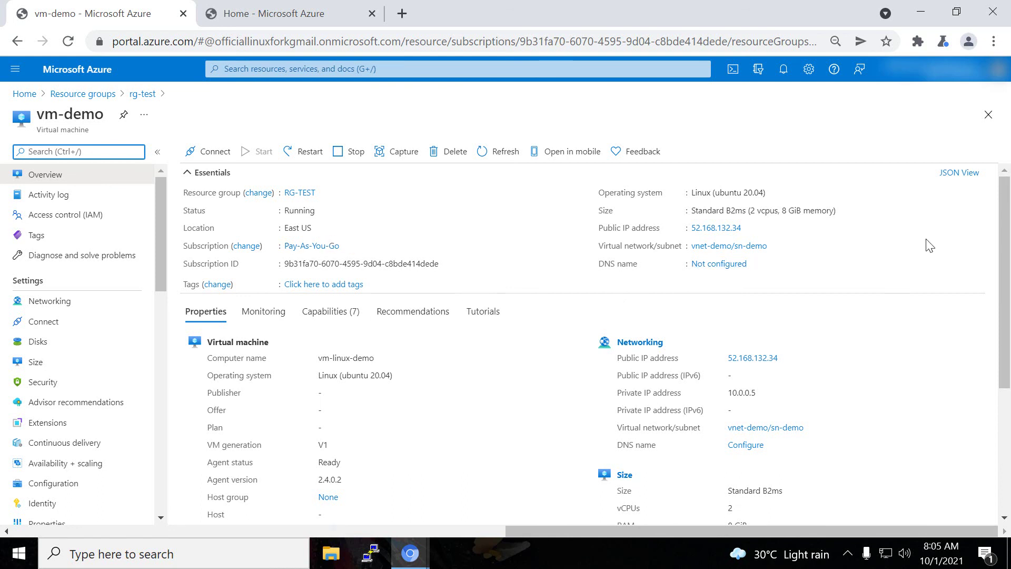
left_click(749, 227)
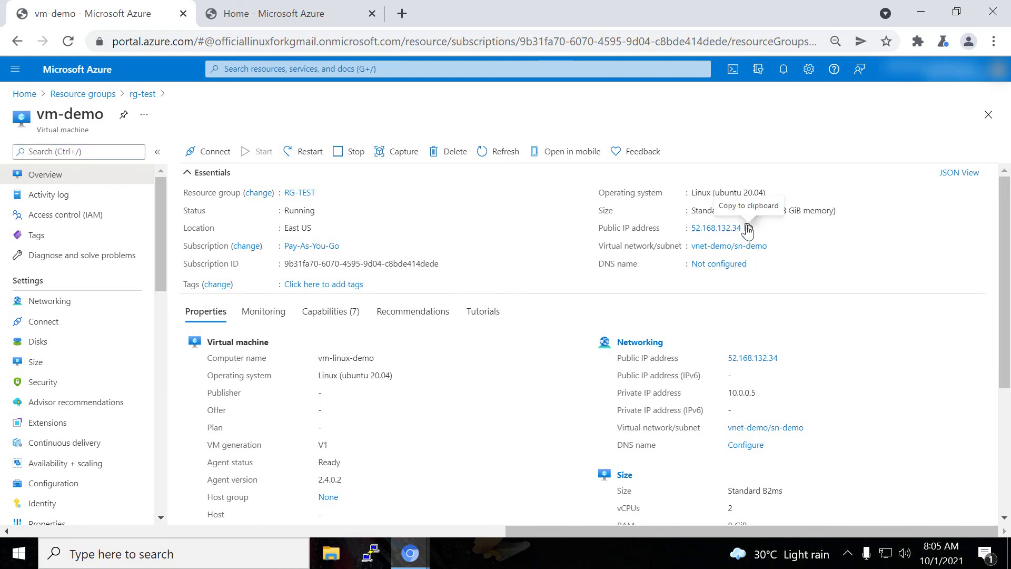
- View vm-demo's monitoring key metrics and open the detailed chart for average CPU
left_click(257, 316)
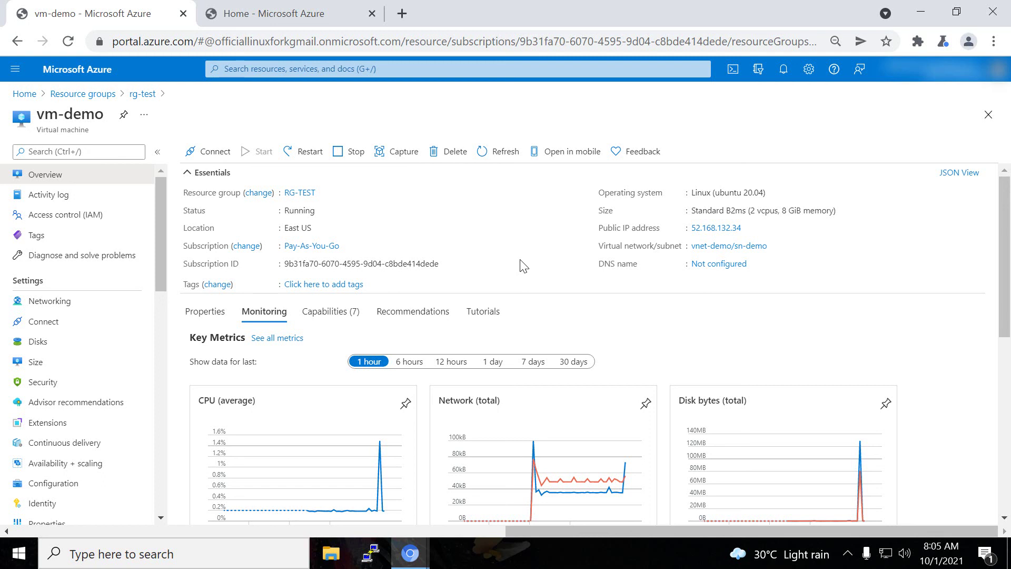
scroll(515, 276, "down", 2)
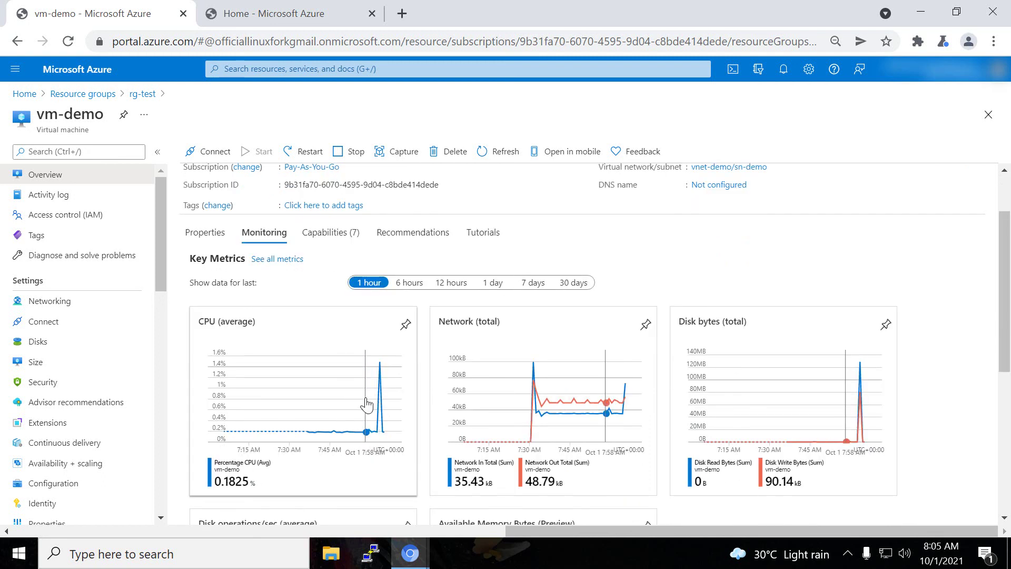
left_click(363, 404)
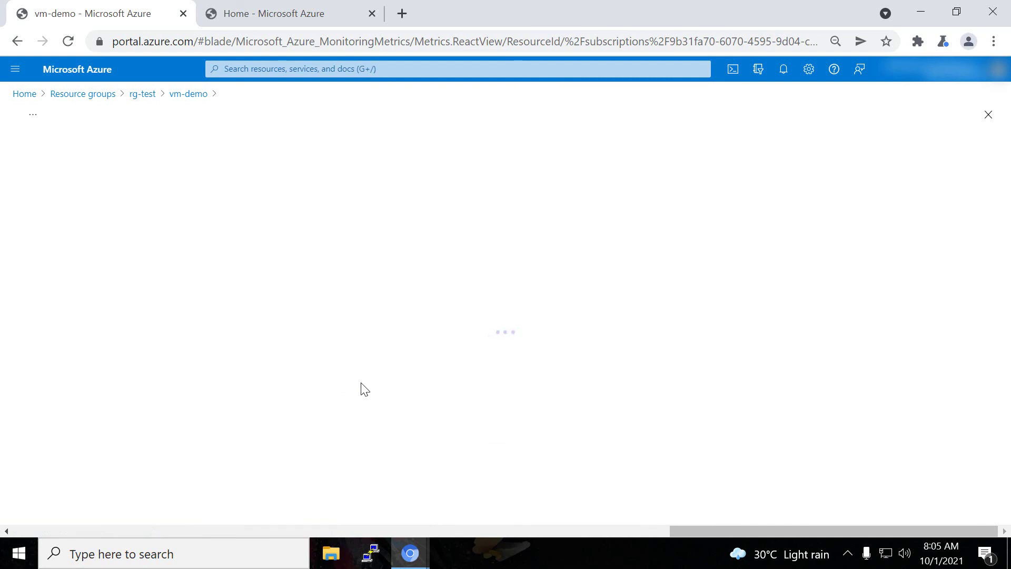